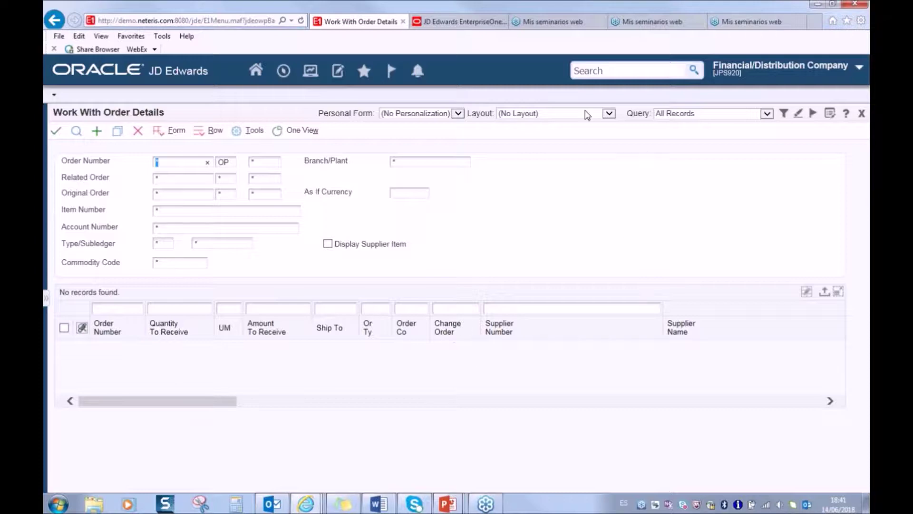
- Run the shared query OP Pending to be received on the order details and view its conditions
left_click(670, 115)
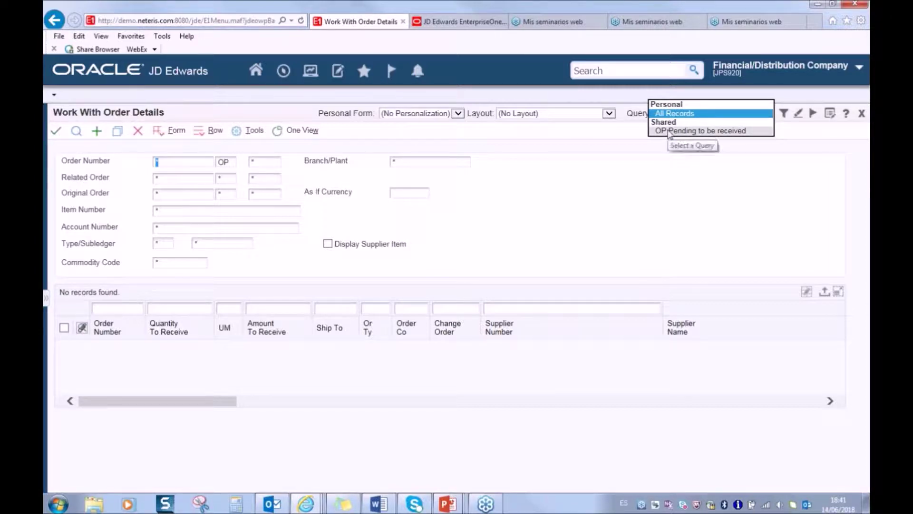
left_click(685, 130)
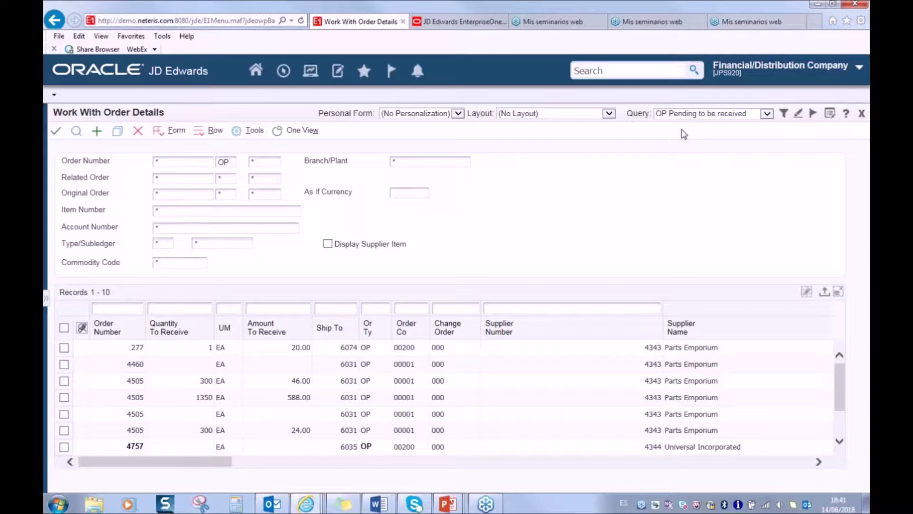
left_click(783, 115)
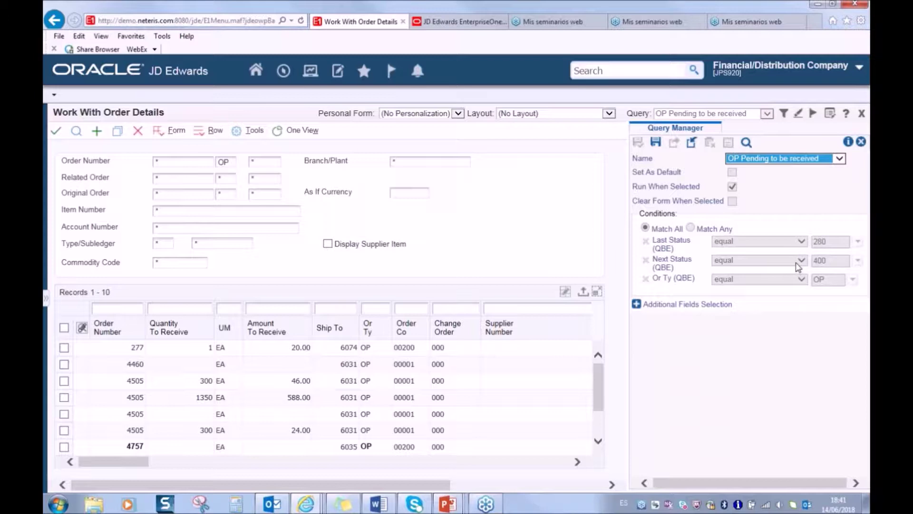
left_click(861, 142)
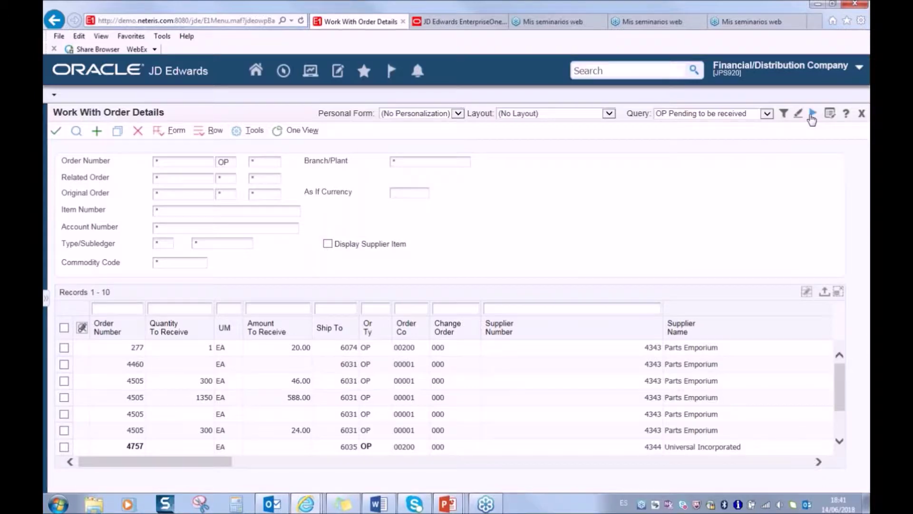
- Load the shared watchlist OP Pending to be received in the Watchlist Manager to view its definition
left_click(813, 114)
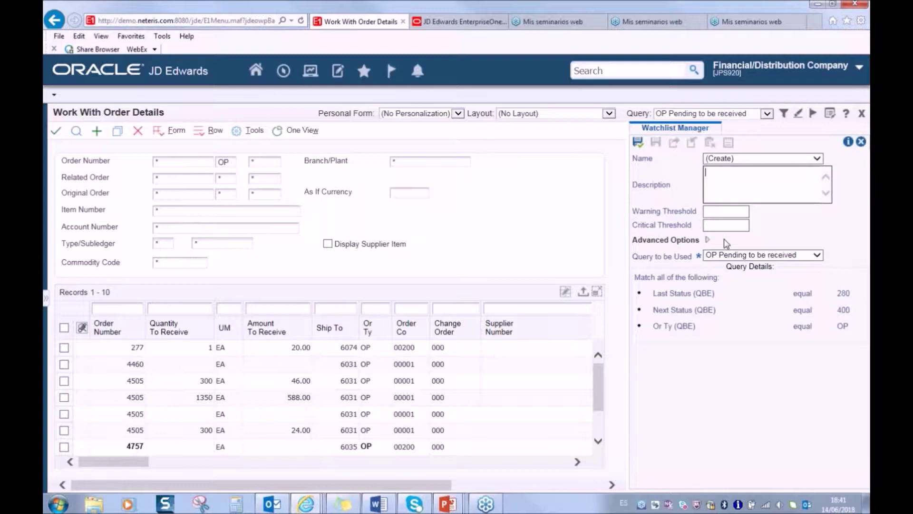
left_click(726, 163)
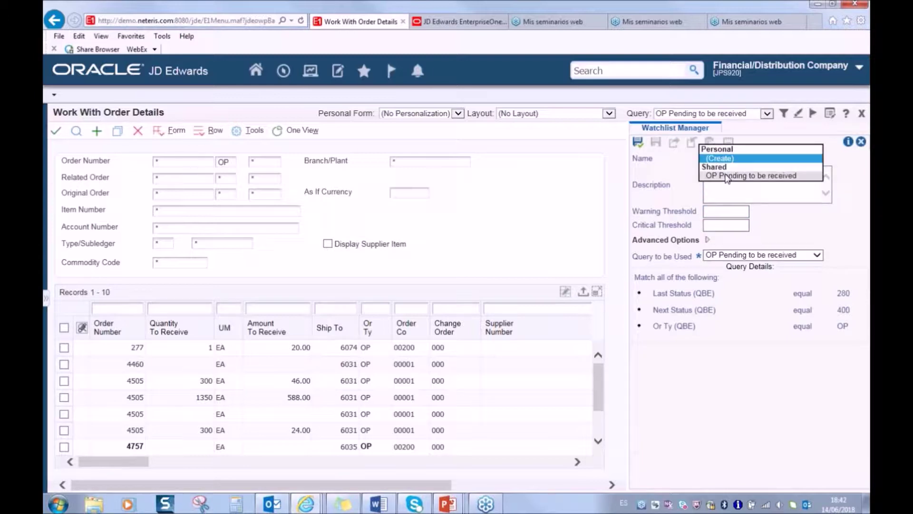
left_click(730, 173)
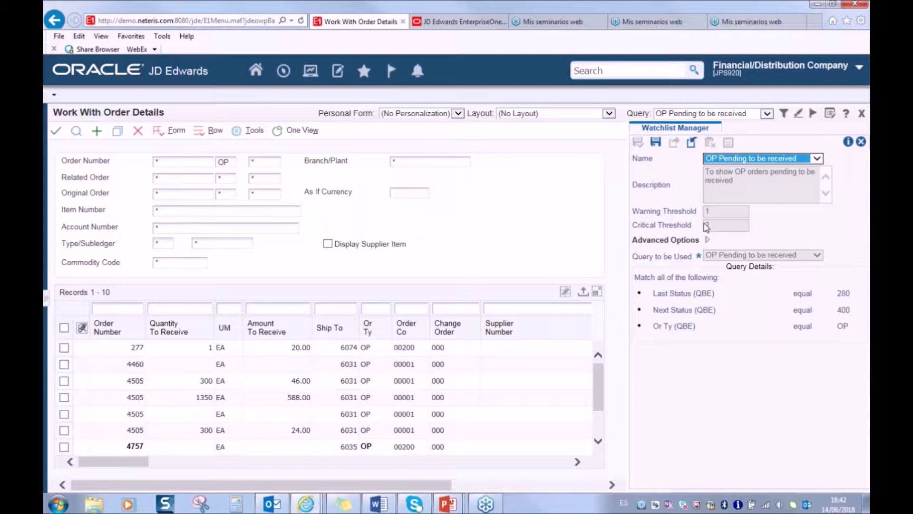
- View the list of personal and shared watchlists, and close the Work With Order Details form
left_click(390, 76)
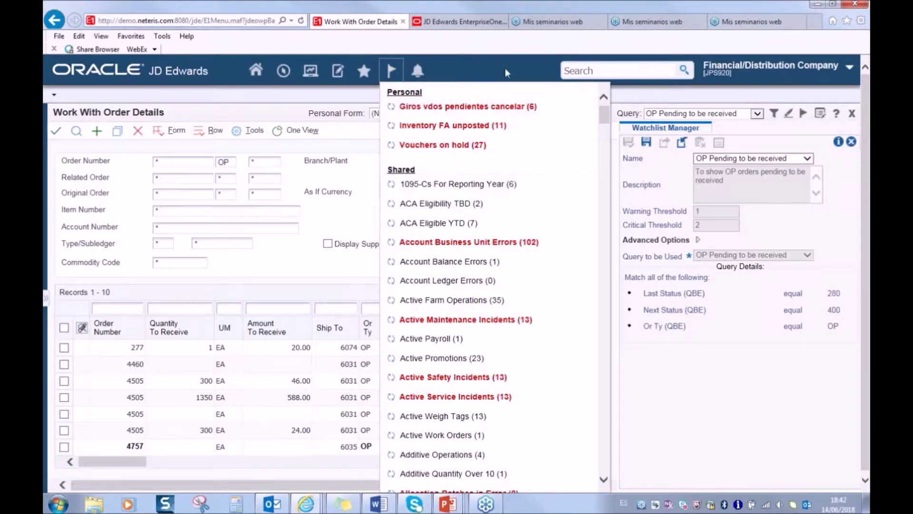
left_click(391, 70)
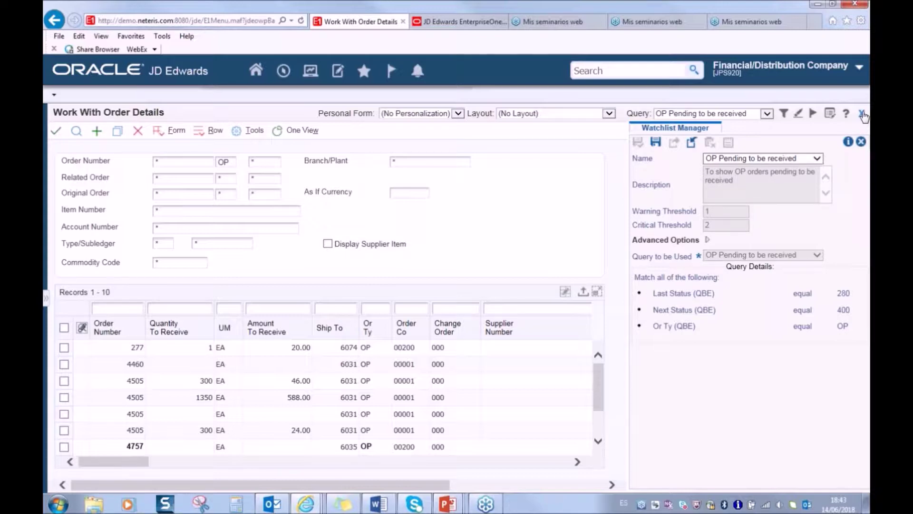
left_click(861, 113)
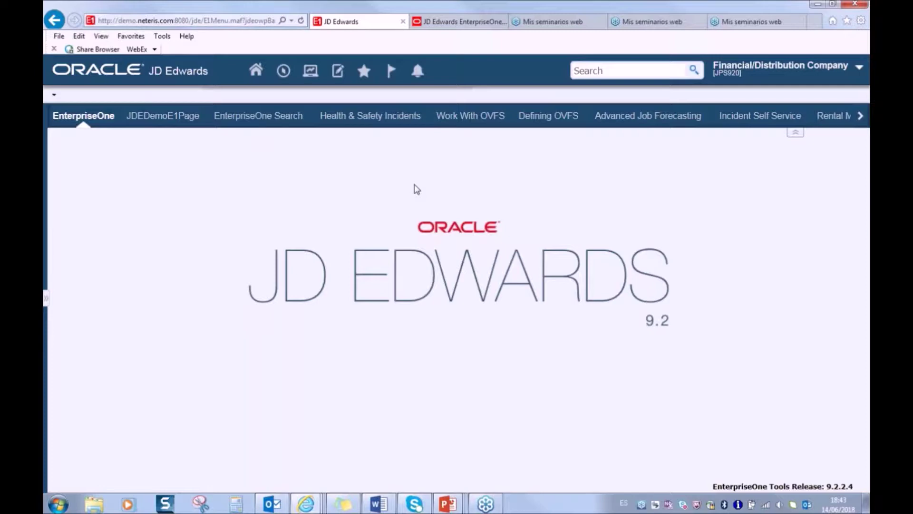
- Switch to Orchestrator Studio and filter its notifications by OP
left_click(437, 24)
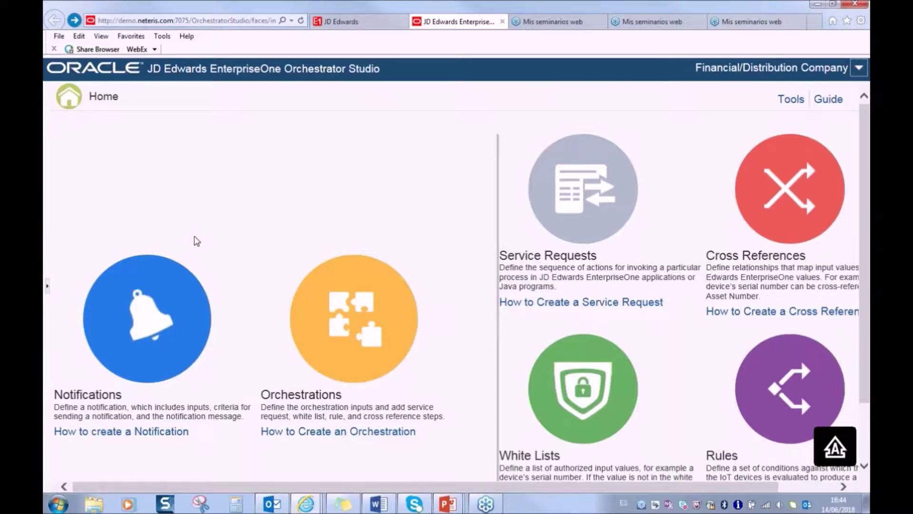
left_click(175, 297)
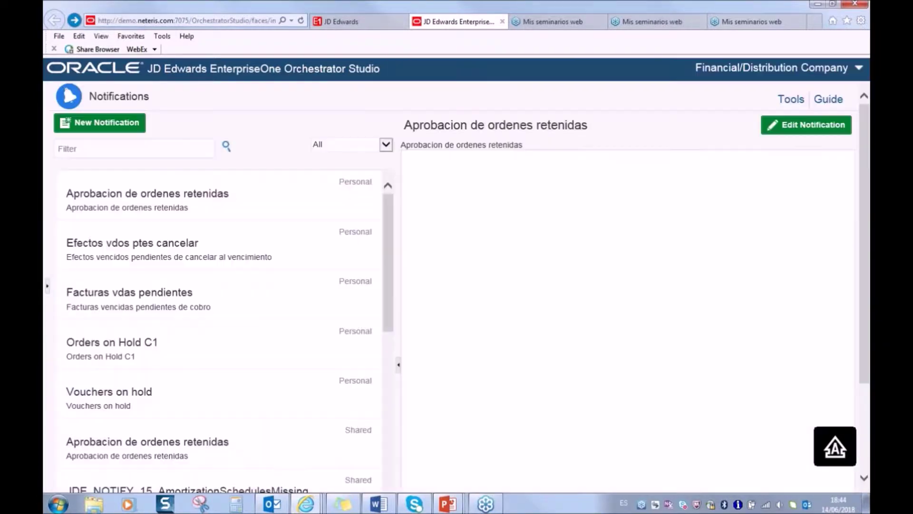
left_click(108, 148)
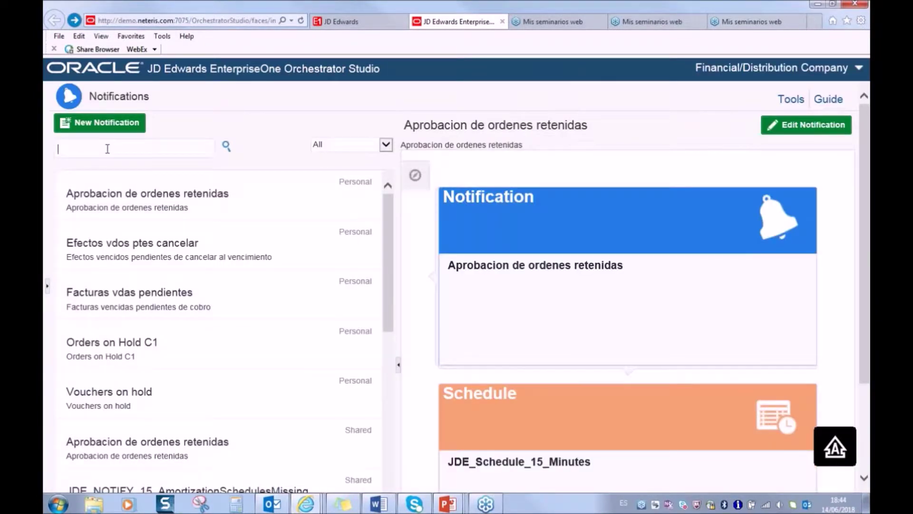
type("I")
key("BackSpace")
type("OP")
left_click(226, 146)
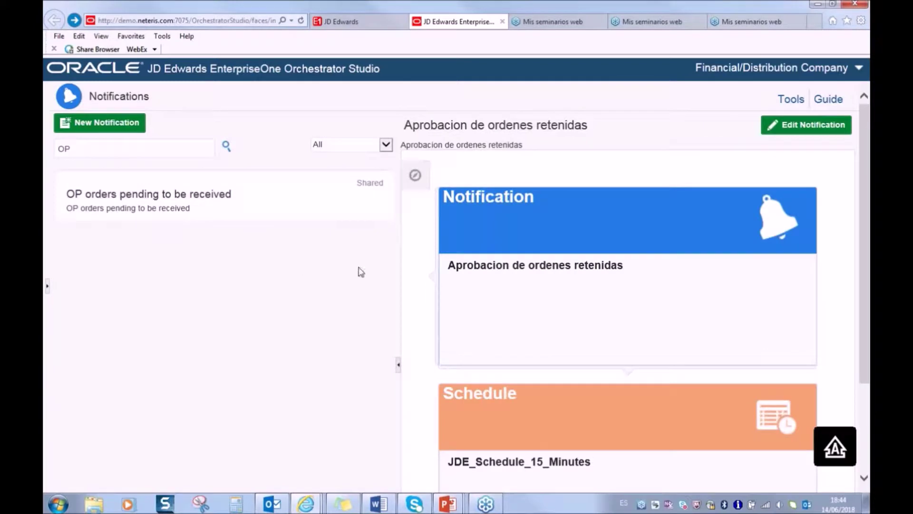
- Open the shared notification OP orders pending to be received from its diagram
left_click(283, 212)
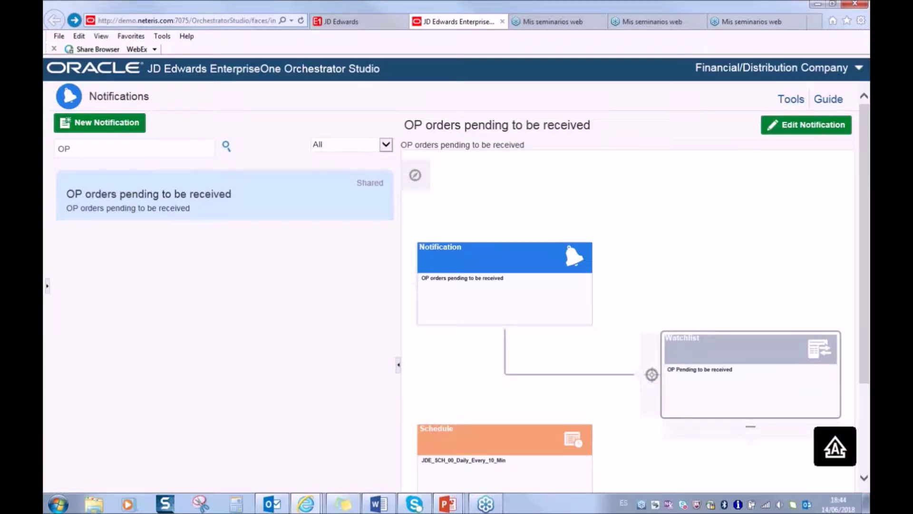
mouse_move(746, 398)
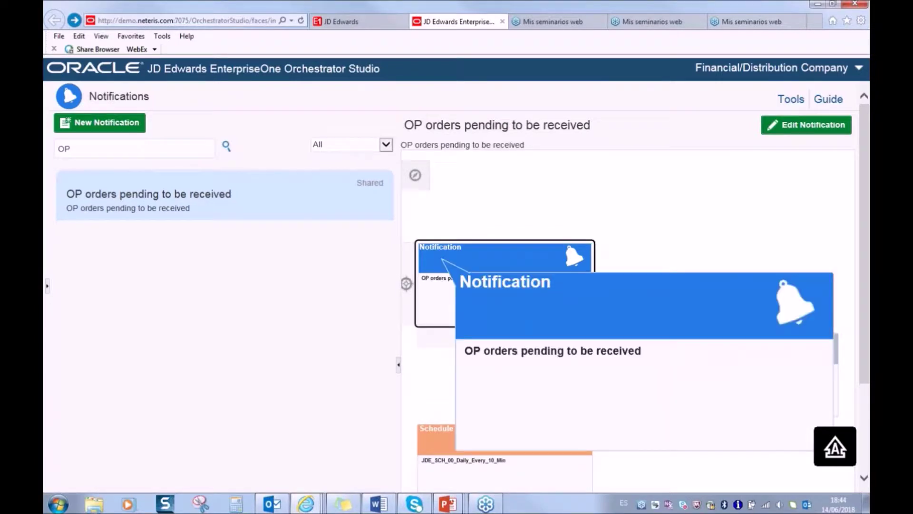
left_click(446, 264)
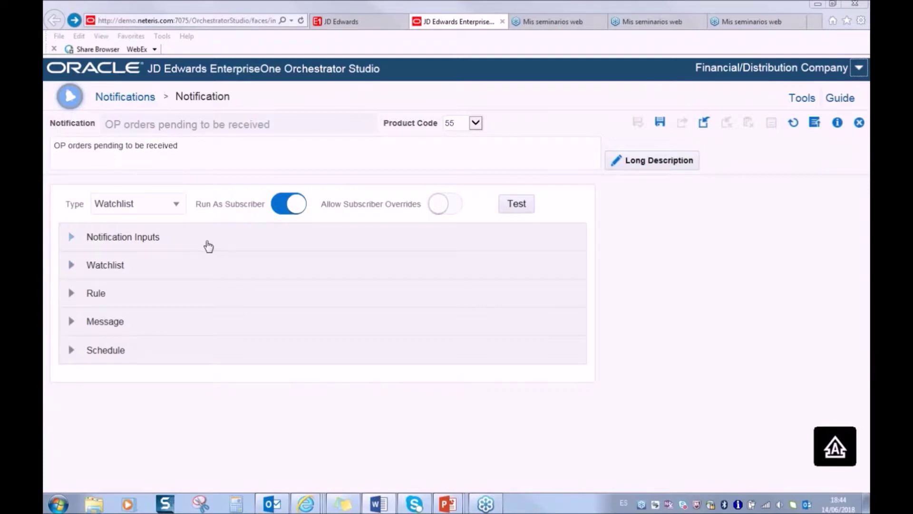
- View the available notification types without changing the type, and expand the watchlist settings
left_click(143, 210)
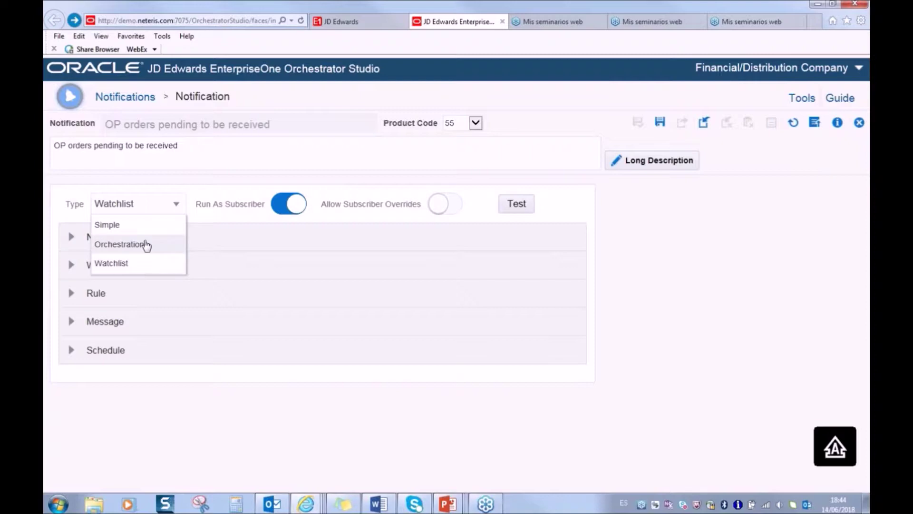
left_click(197, 162)
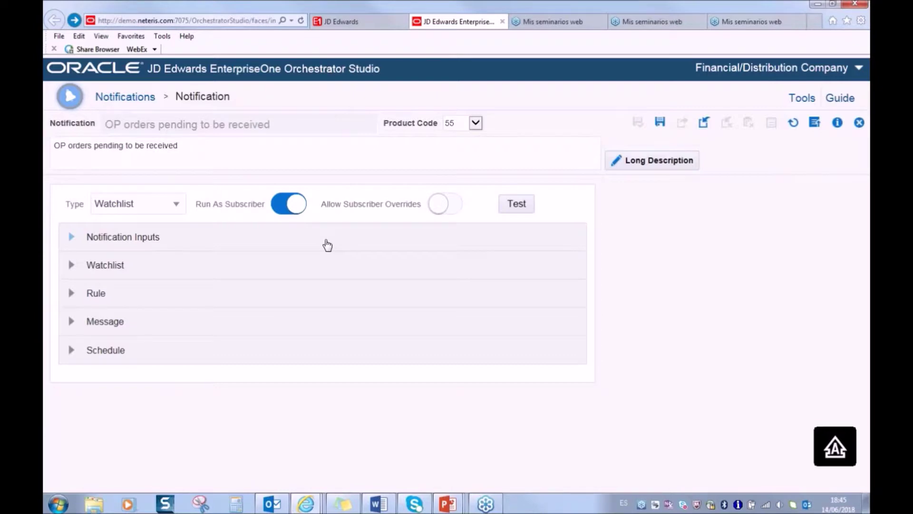
left_click(102, 266)
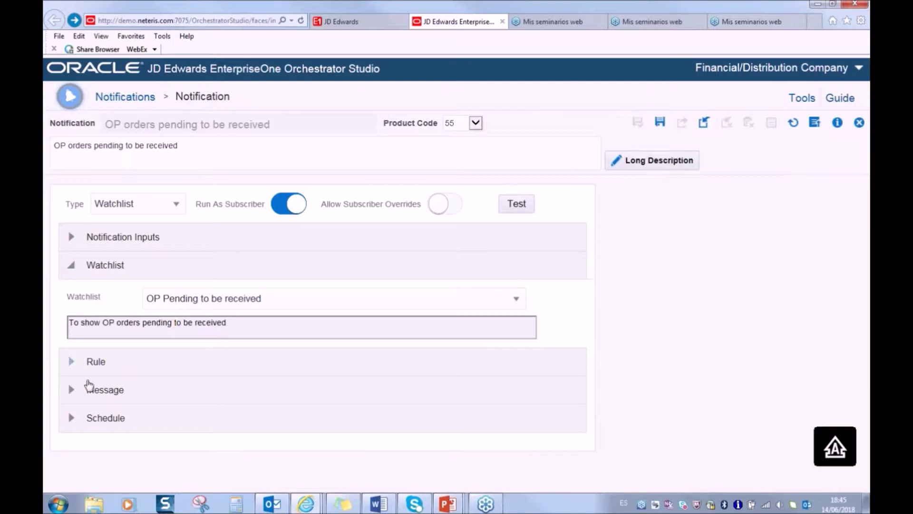
- Review the notification's message subject and text together with its JD Edwards EnterpriseOne shortcut settings
left_click(89, 389)
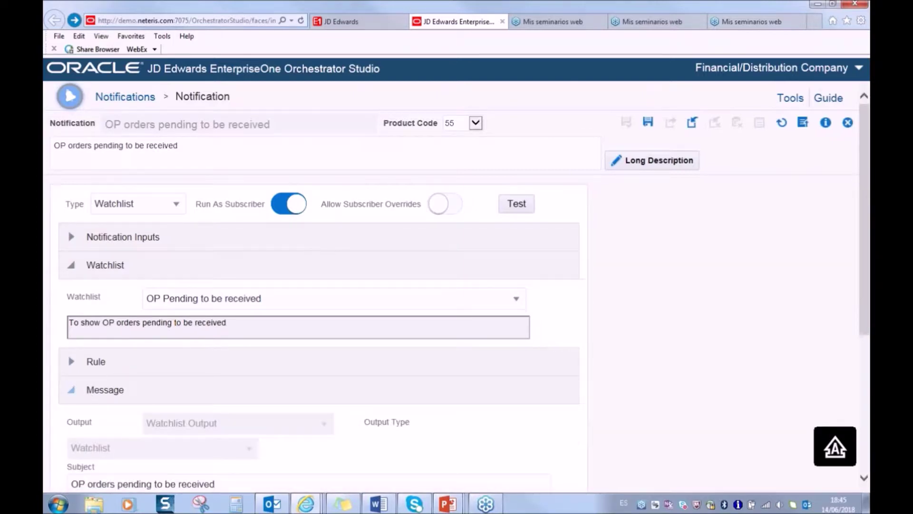
scroll(145, 364, "down", 3)
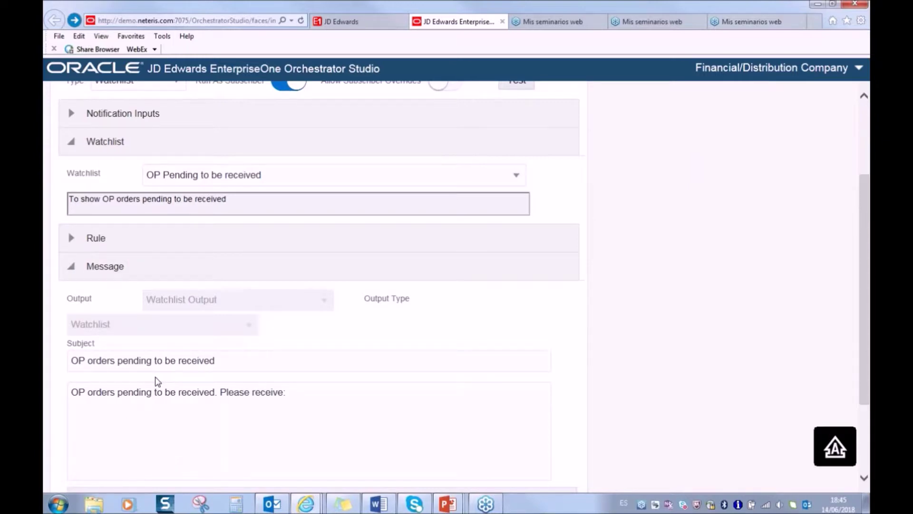
scroll(157, 381, "down", 3)
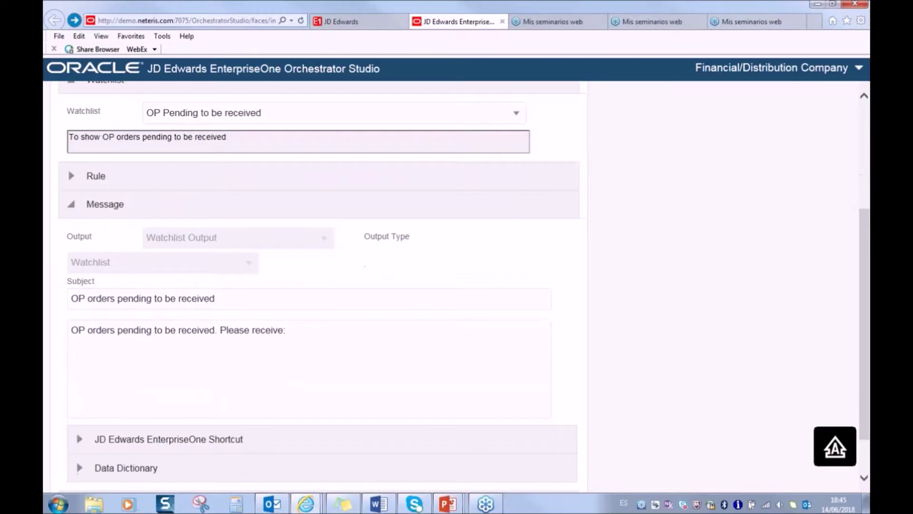
left_click(137, 392)
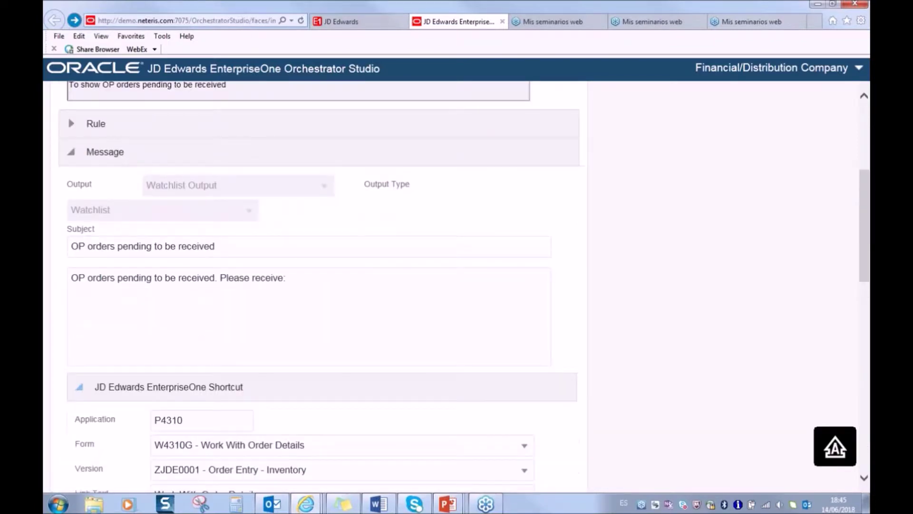
scroll(210, 338, "down", 2)
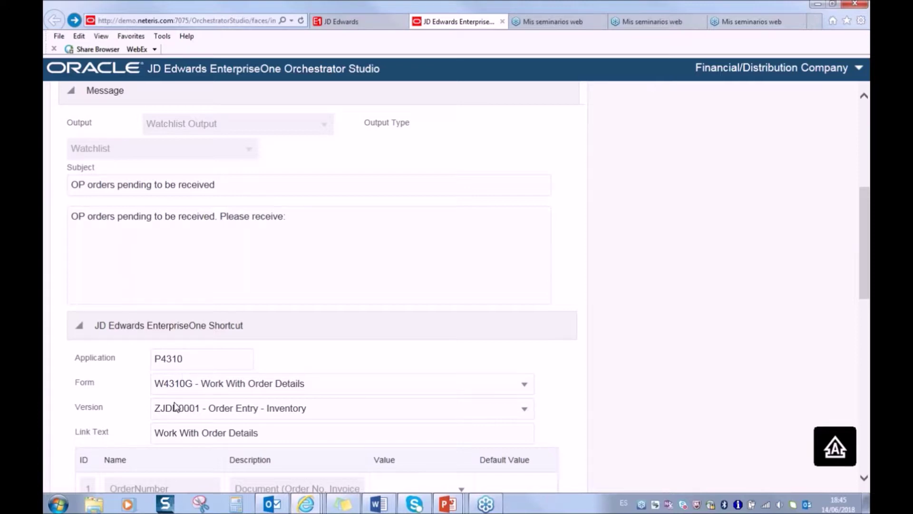
scroll(185, 418, "down", 2)
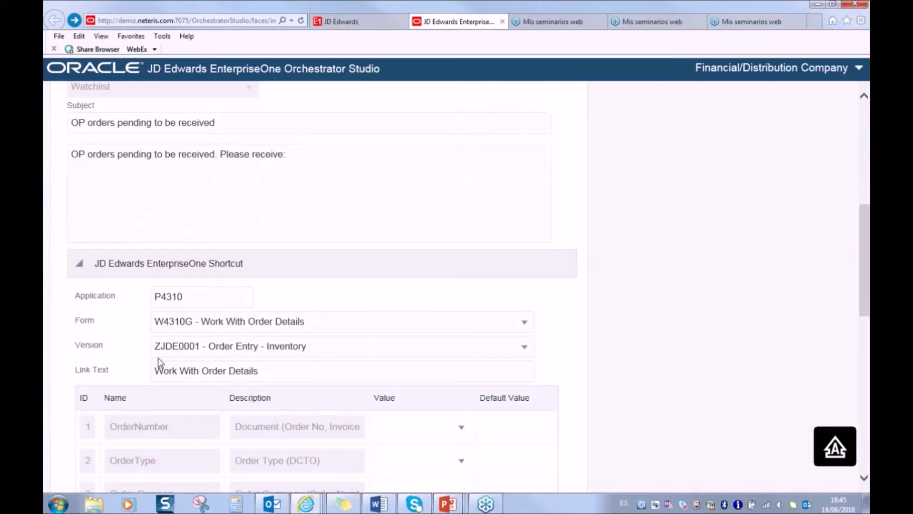
- Collapse the shortcut settings and view the notification's schedule
left_click(80, 264)
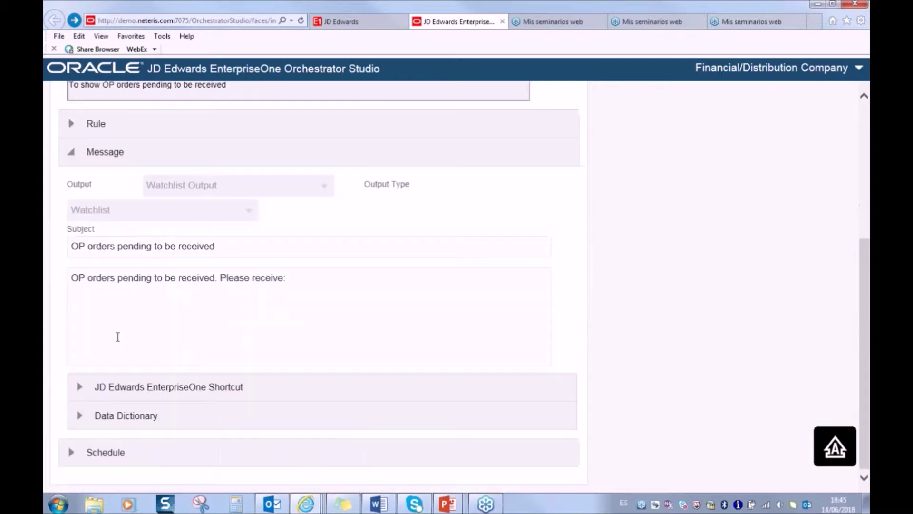
left_click(72, 452)
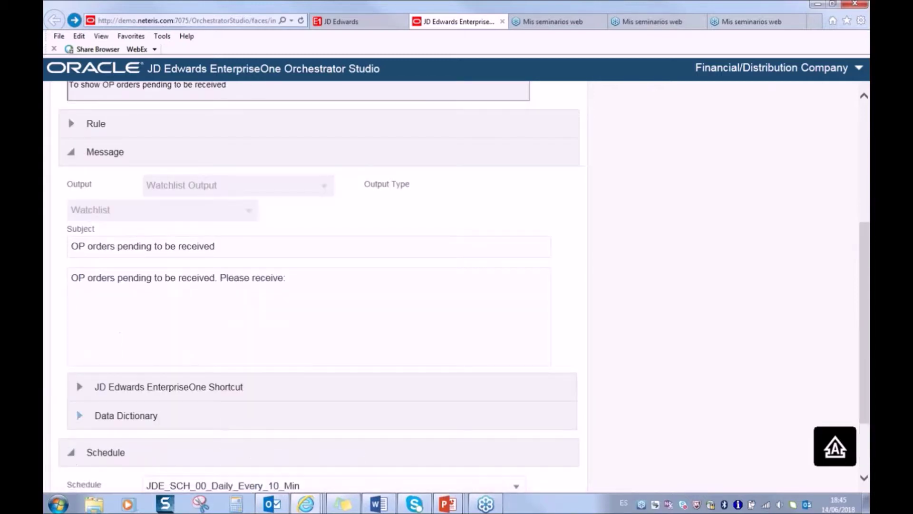
scroll(180, 404, "down", 3)
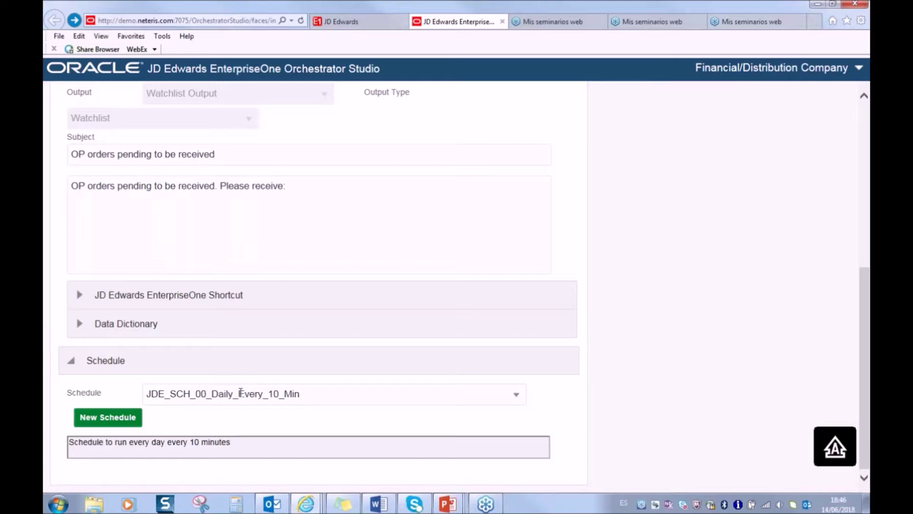
- Switch to JD Edwards and open User Defined Object Administration from the User Defined Object Tools under EnterpriseOne Life Cycle Tools
left_click(357, 21)
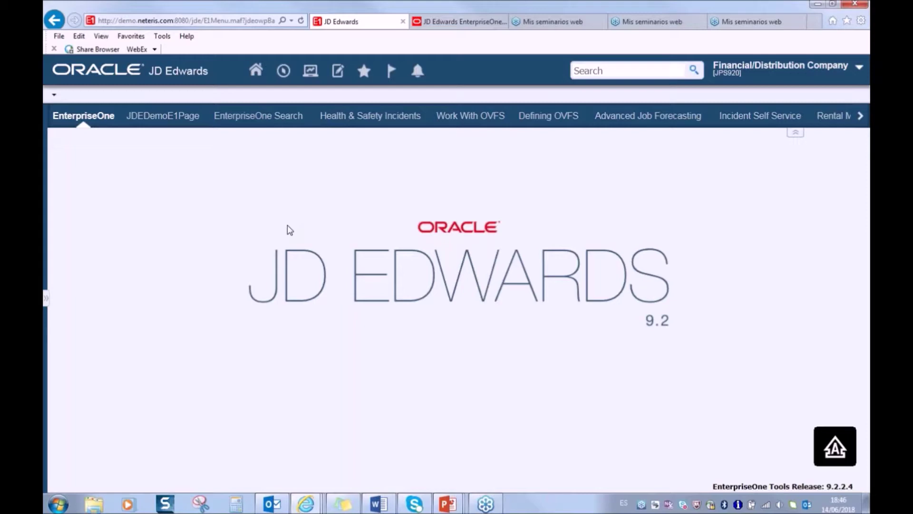
left_click(283, 71)
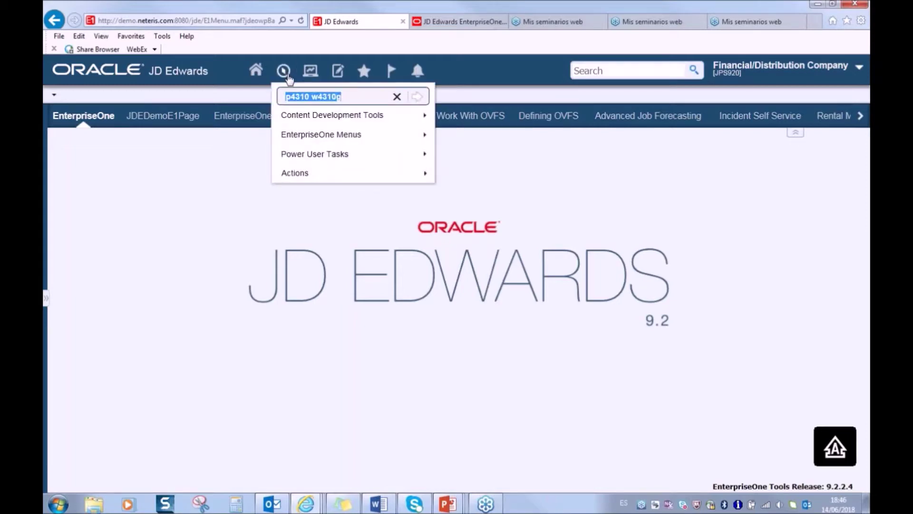
left_click(313, 135)
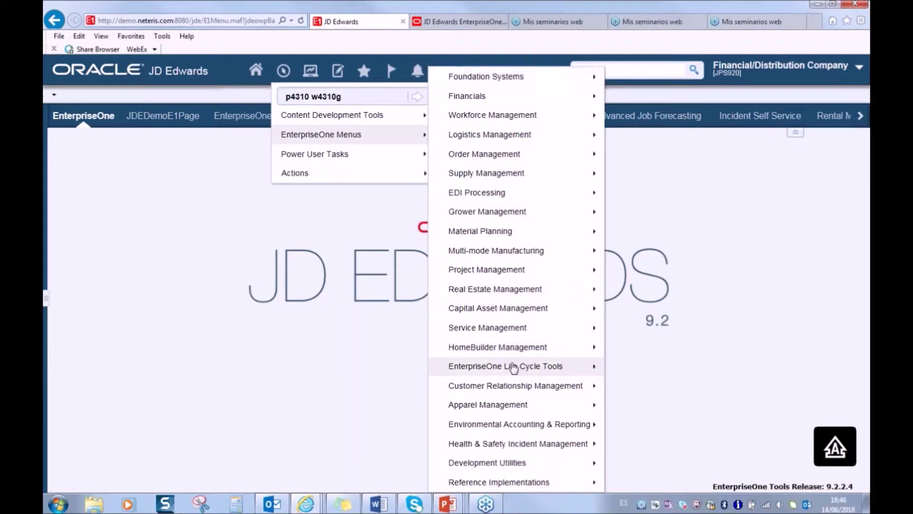
mouse_move(513, 366)
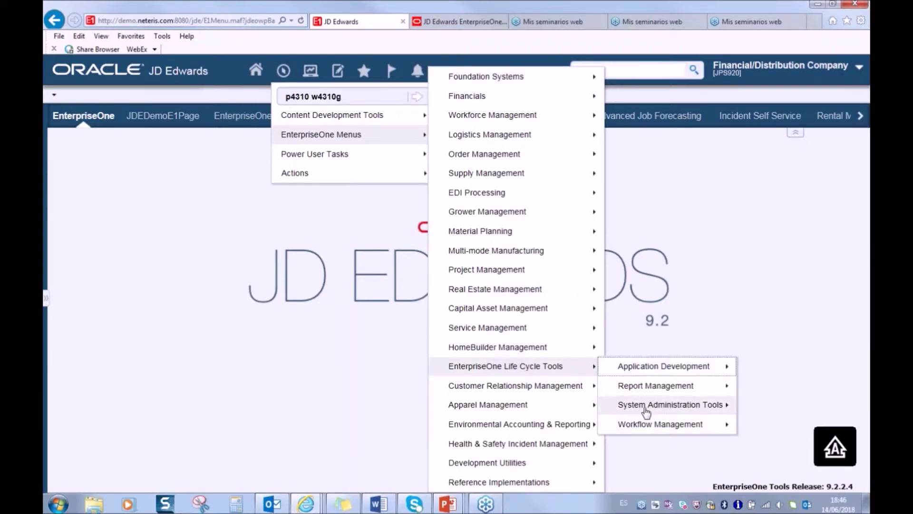
mouse_move(647, 406)
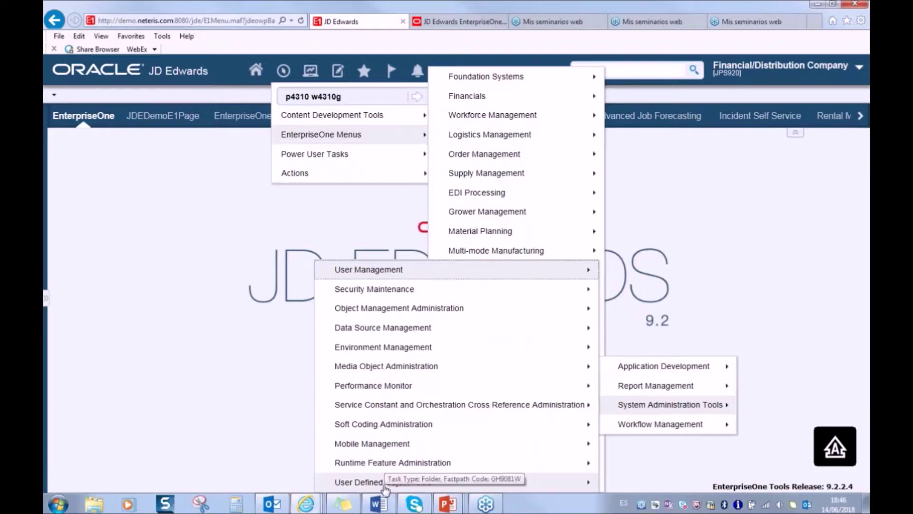
mouse_move(366, 483)
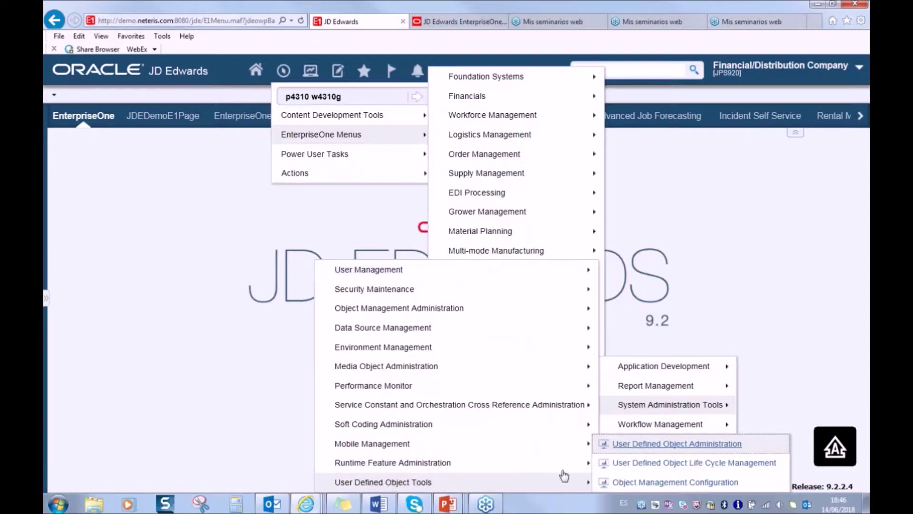
left_click(618, 447)
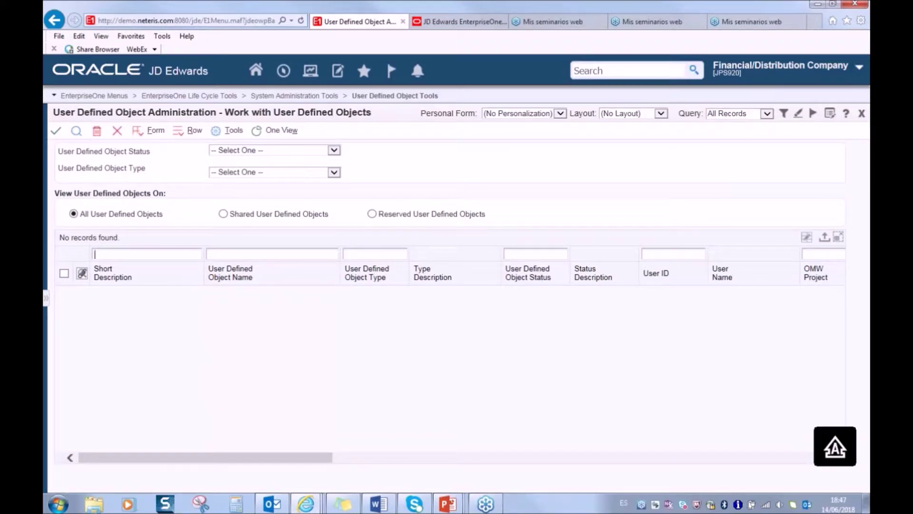
- Find the user defined objects whose short description matches *received* and select the OP orders pending to be received notification
type("*")
key("Caps_Lock")
type("received*")
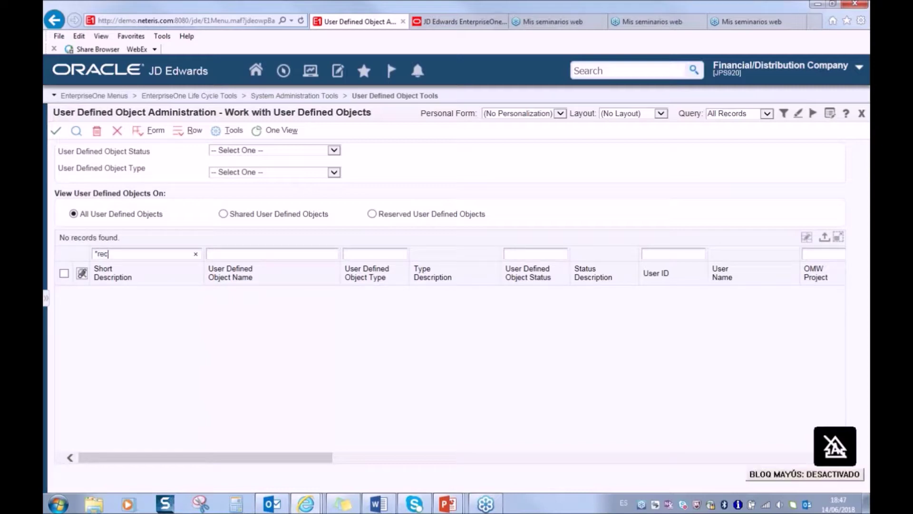
left_click(76, 131)
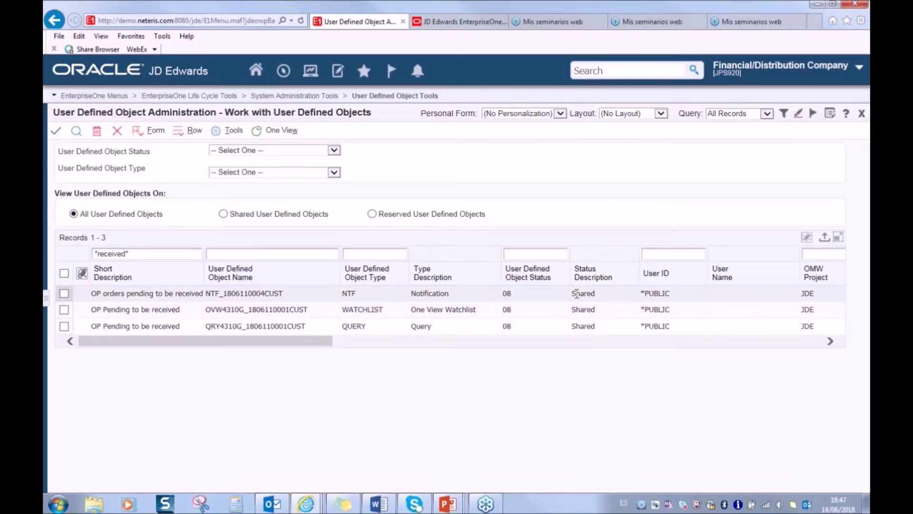
left_click(64, 295)
left_click(184, 129)
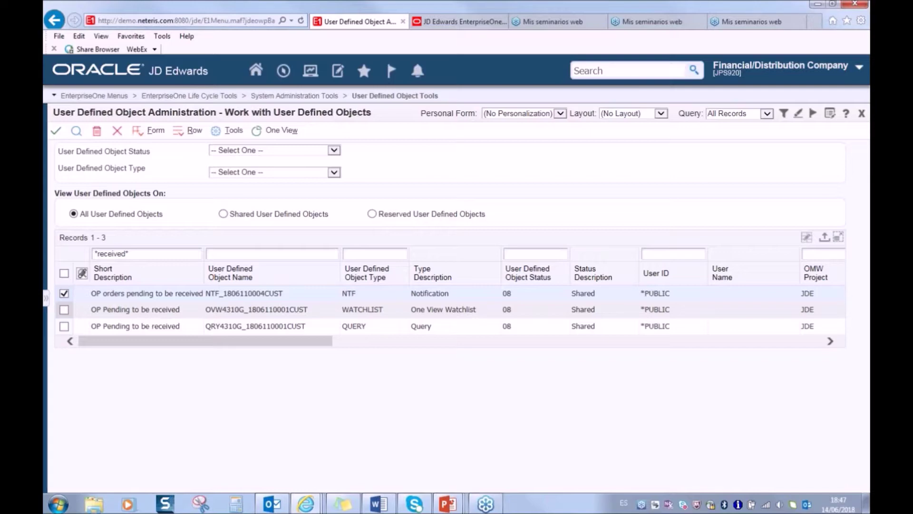
- Open the personal subscriptions and view the OP orders pending to be received subscription's configuration
left_click(859, 70)
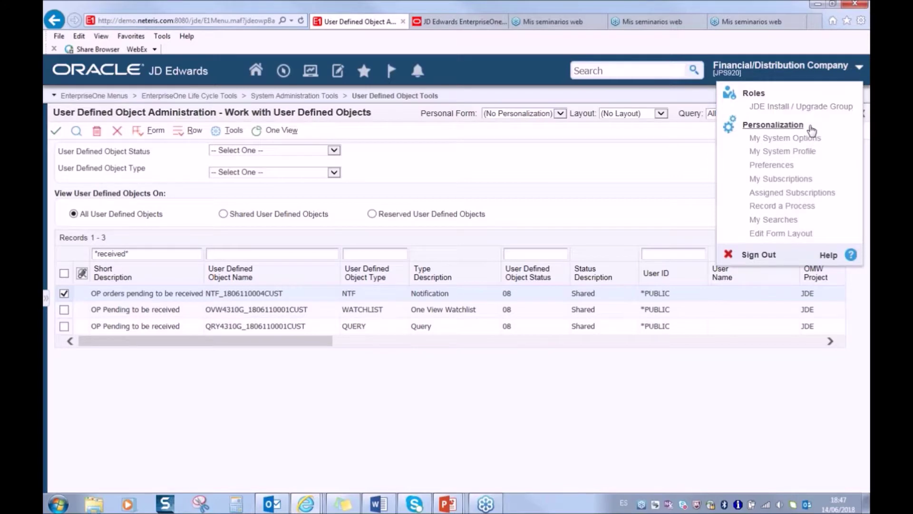
left_click(788, 180)
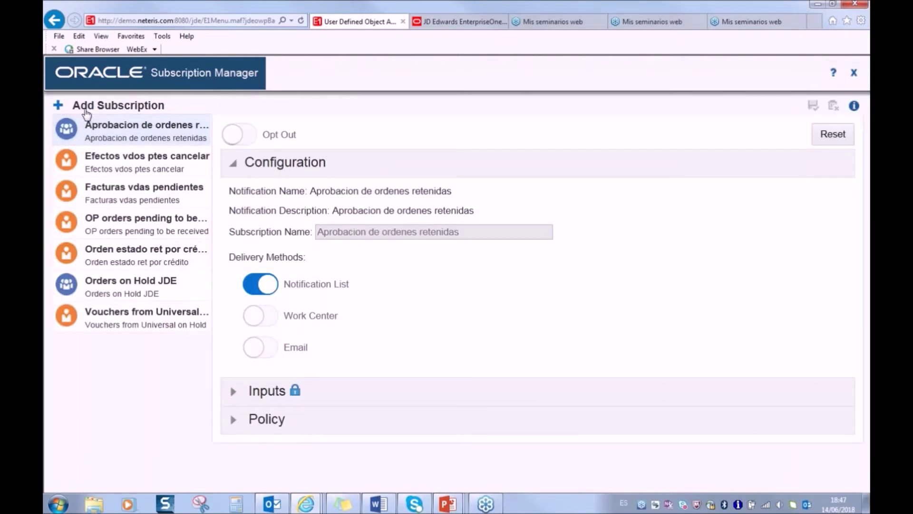
left_click(103, 222)
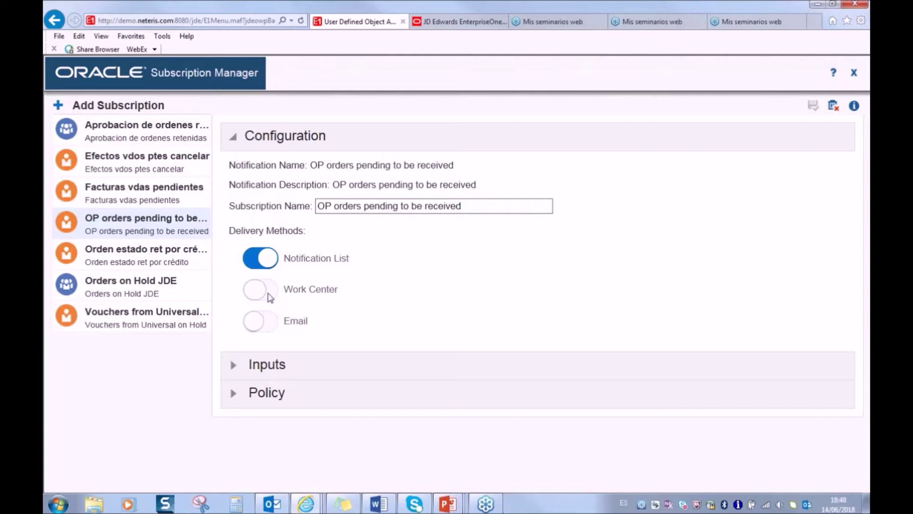
- Try an Only If notification policy on the subscription and view the available watchlist level conditions without changing Changes
left_click(233, 398)
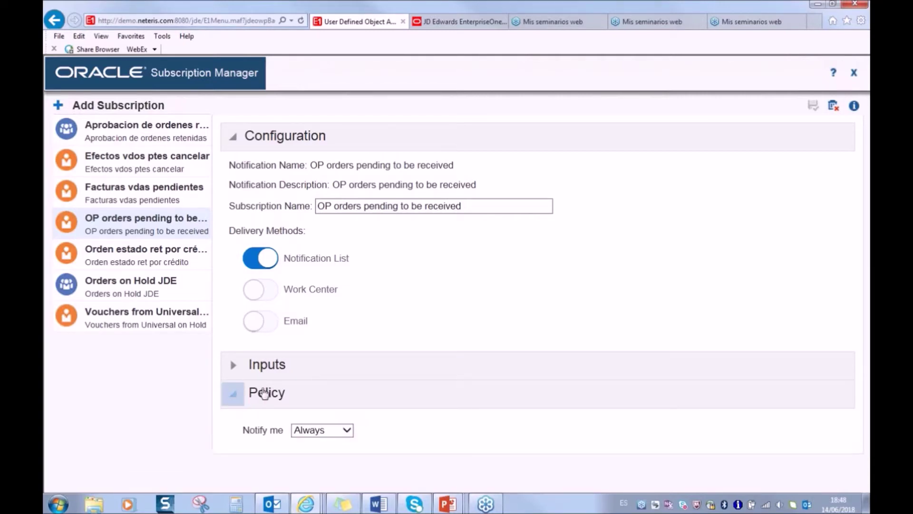
left_click(304, 434)
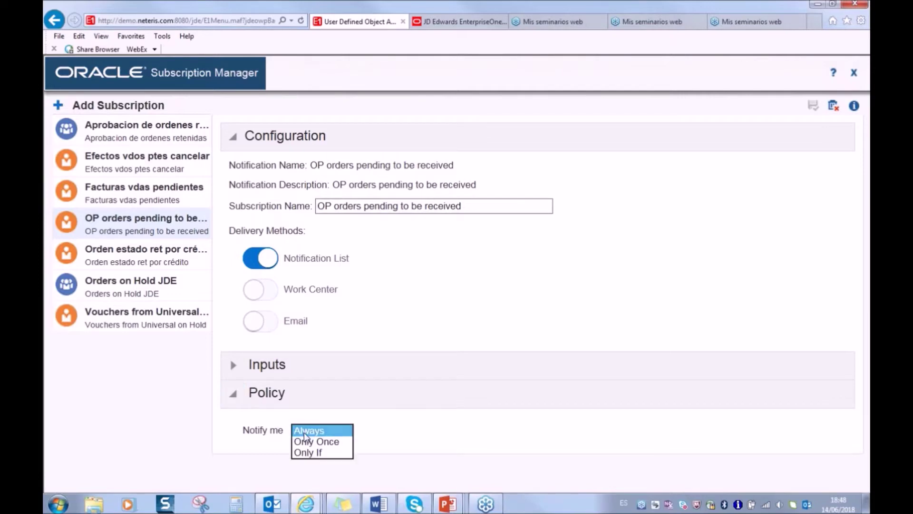
left_click(305, 452)
left_click(266, 465)
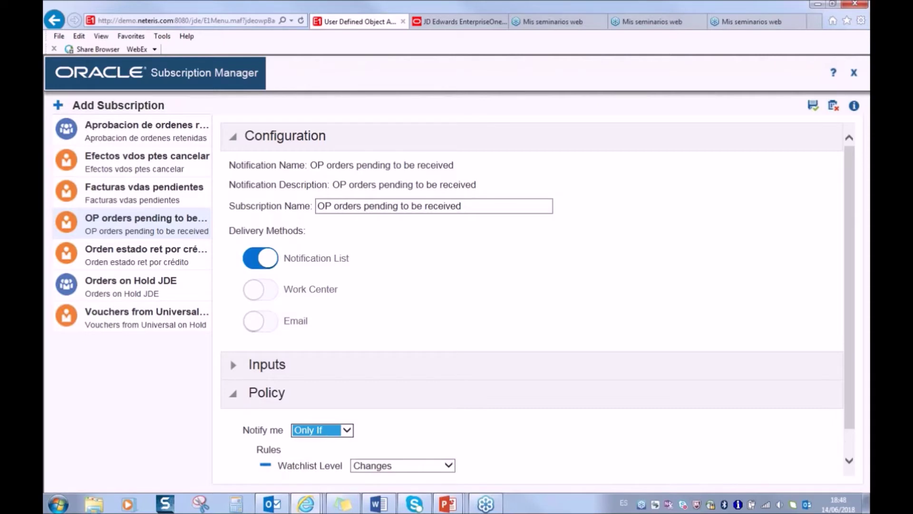
scroll(309, 452, "down", 1)
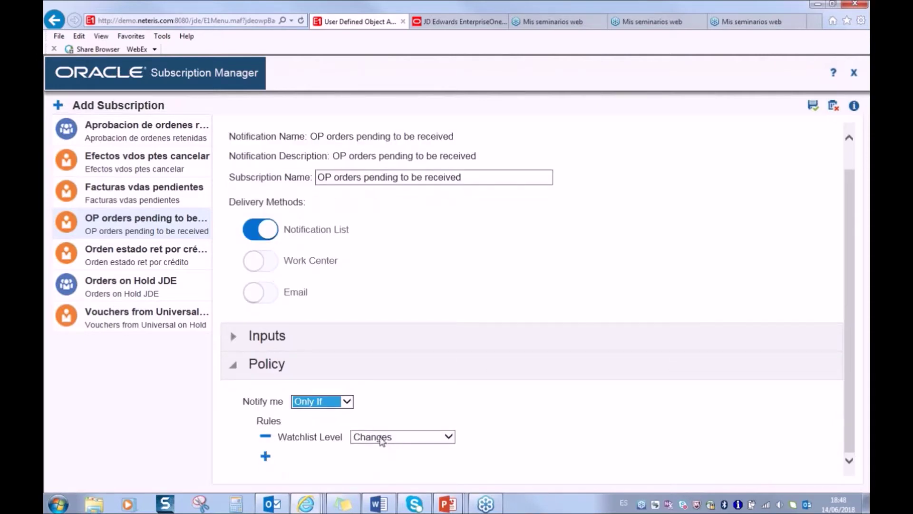
left_click(381, 441)
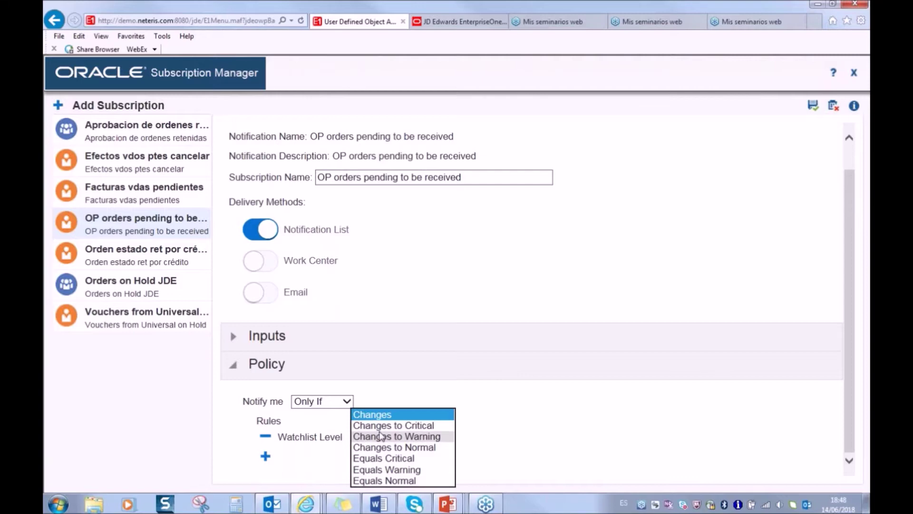
left_click(382, 398)
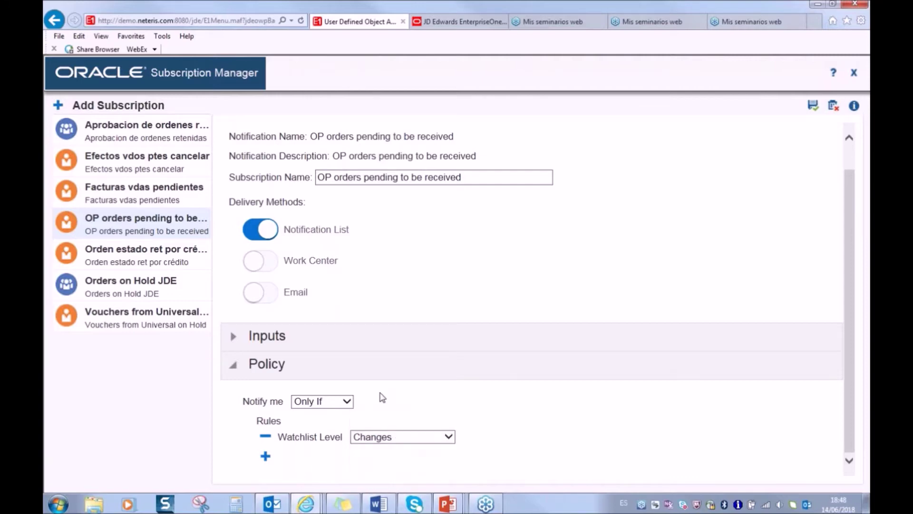
- Set the subscription's notification policy to Always and close the Subscription Manager, discarding the unsaved changes
left_click(325, 405)
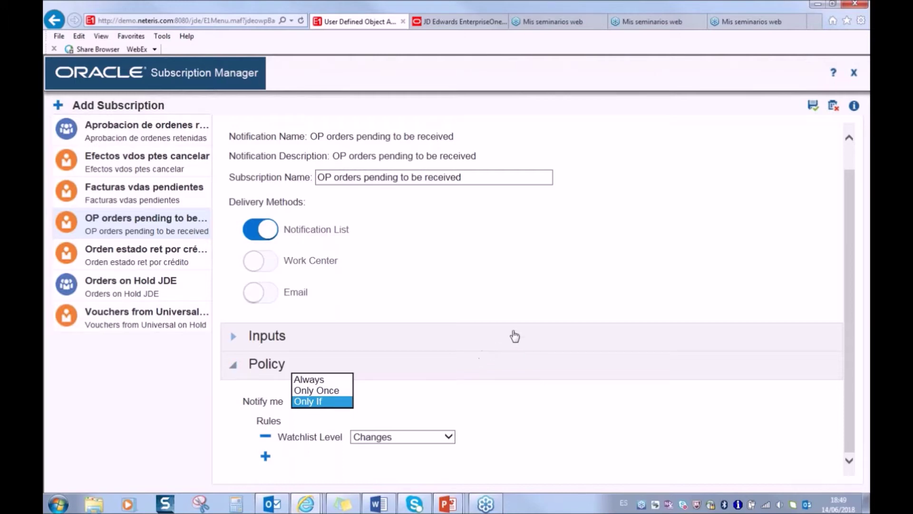
left_click(309, 380)
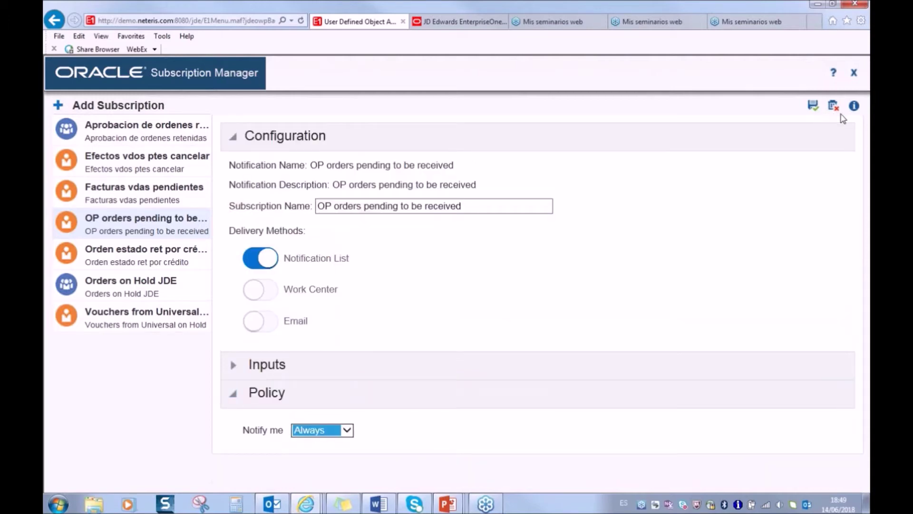
left_click(855, 73)
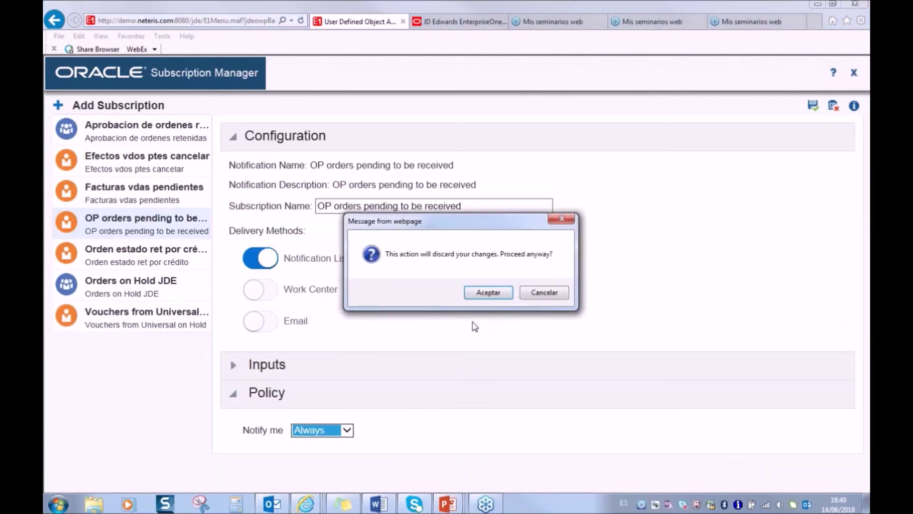
left_click(490, 293)
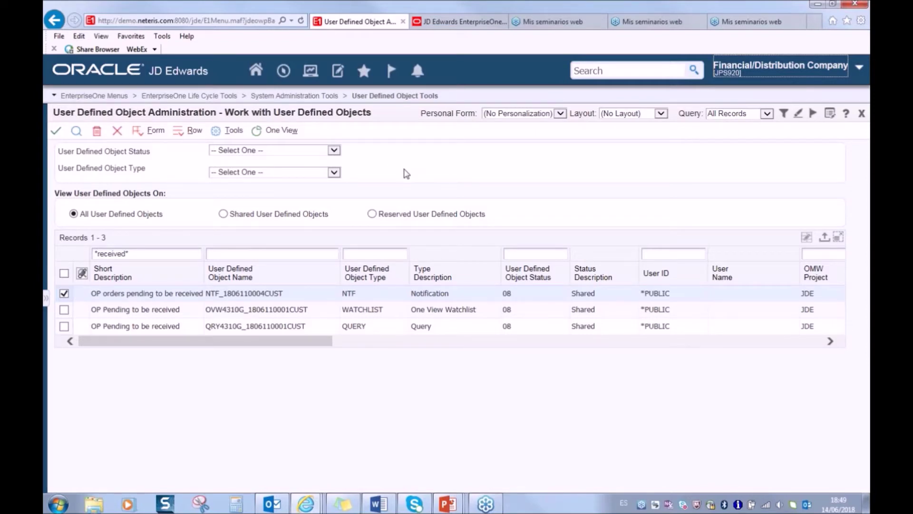
- Switch to Orchestrator Studio and run a test of the OP orders pending to be received notification with Dispatch Notifications enabled
left_click(457, 22)
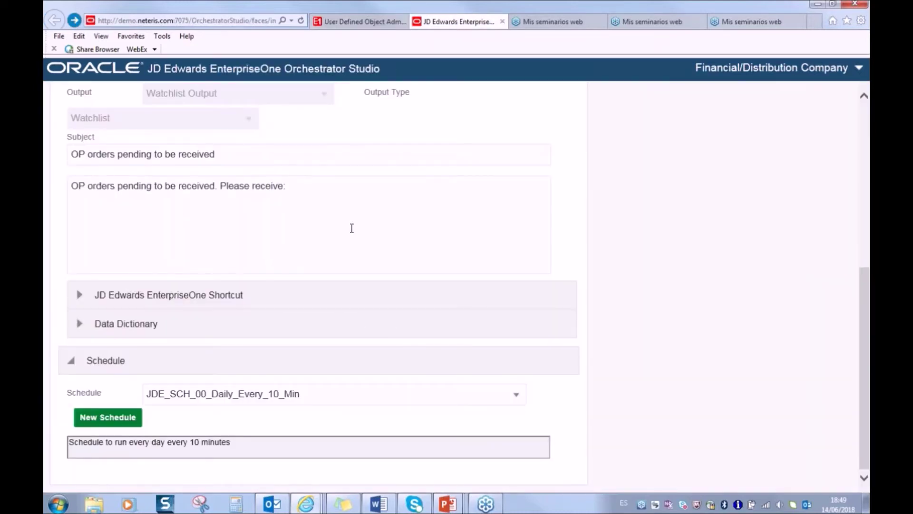
scroll(351, 228, "up", 7)
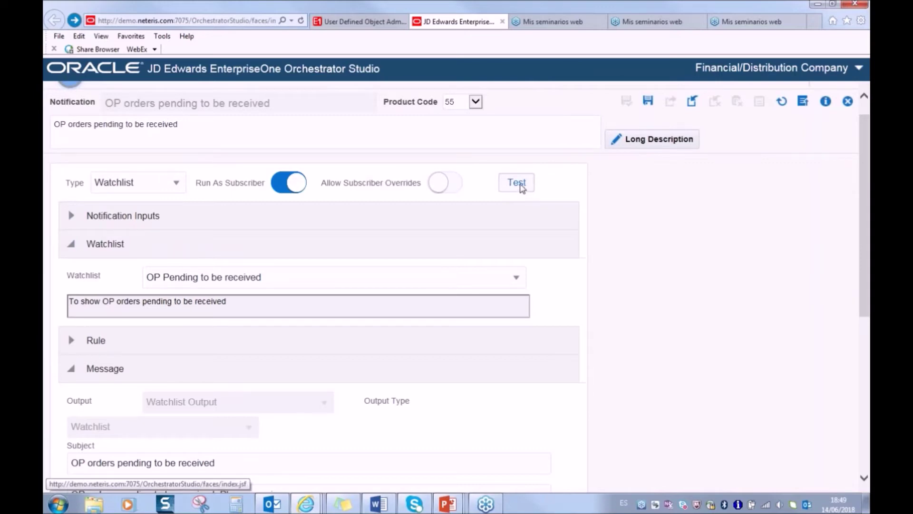
left_click(521, 185)
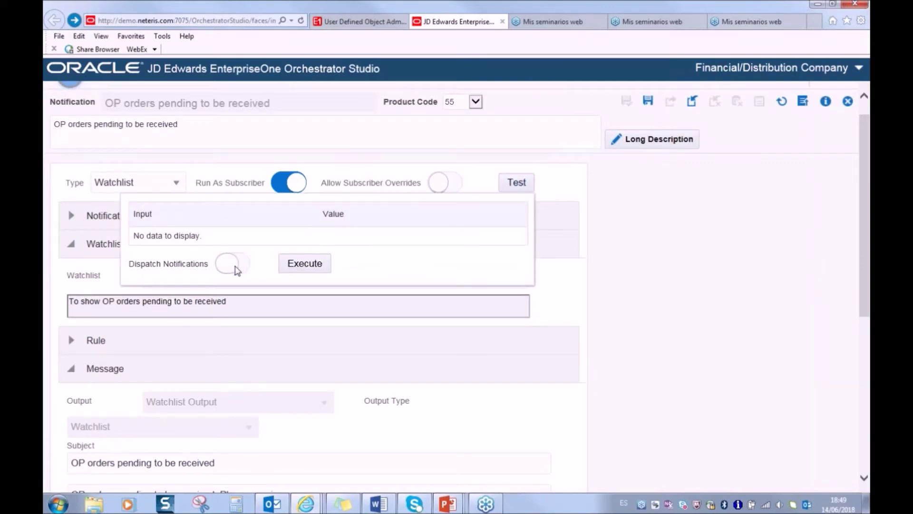
left_click(235, 266)
left_click(305, 263)
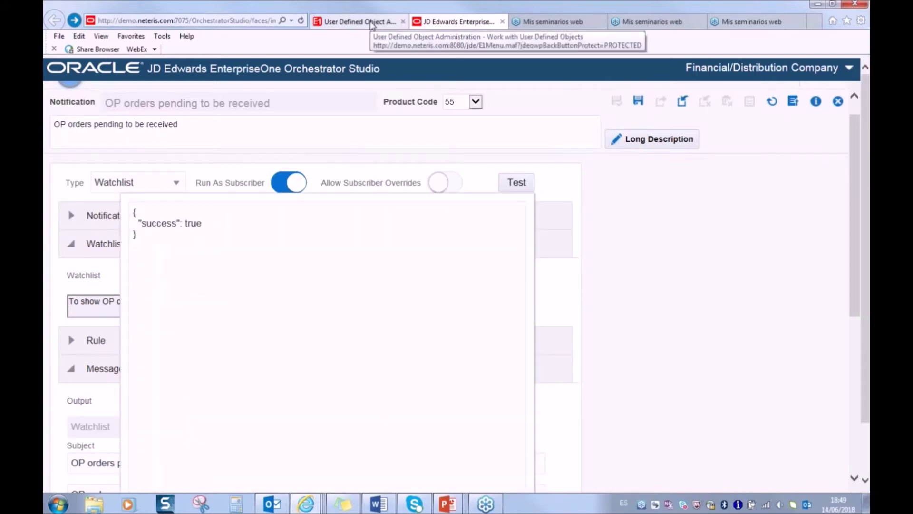
- Switch back to JD Edwards and check the notification list for the dispatched OP orders notification
left_click(372, 25)
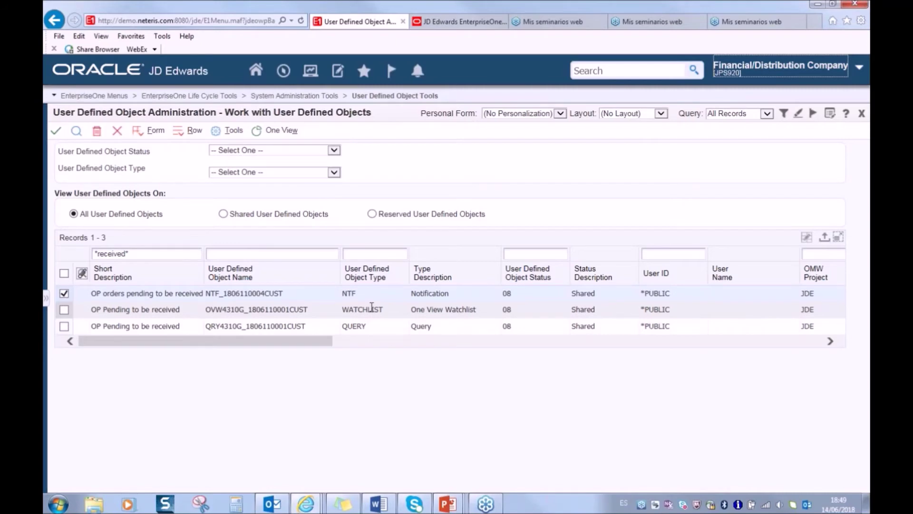
left_click(419, 73)
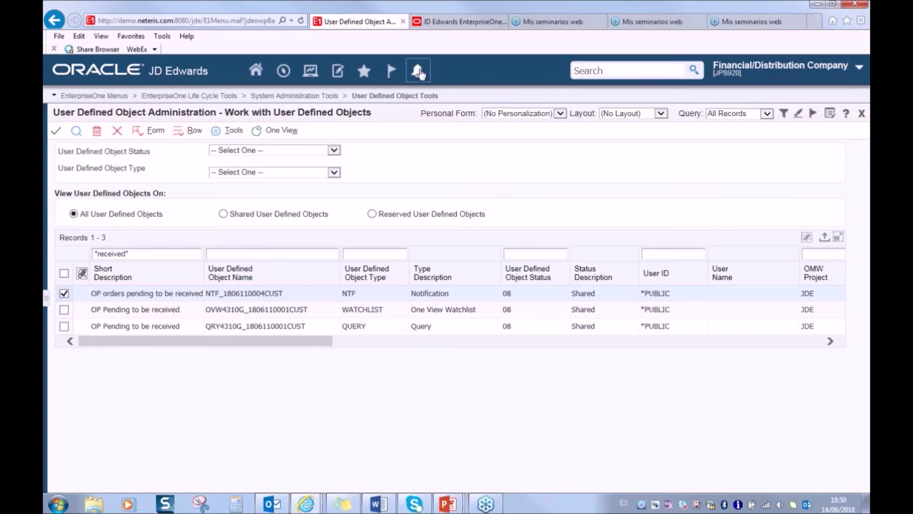
left_click(465, 61)
left_click(418, 73)
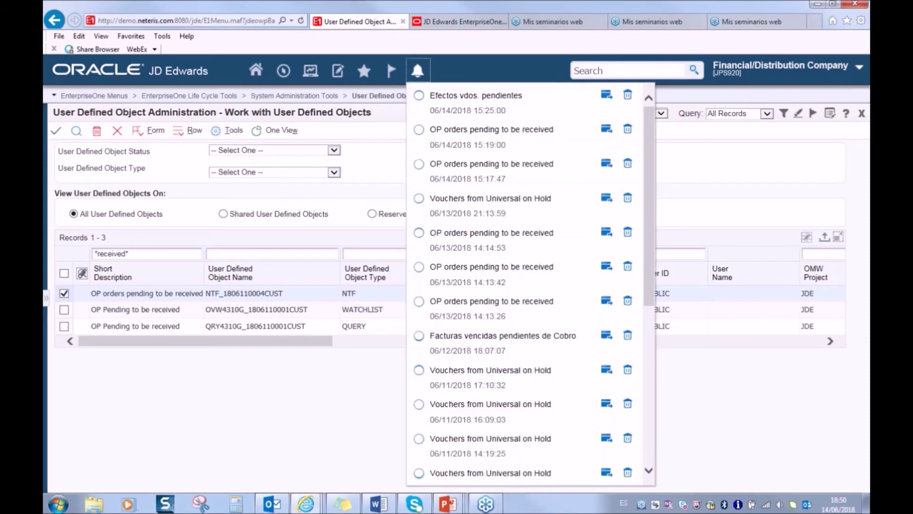
left_click(418, 71)
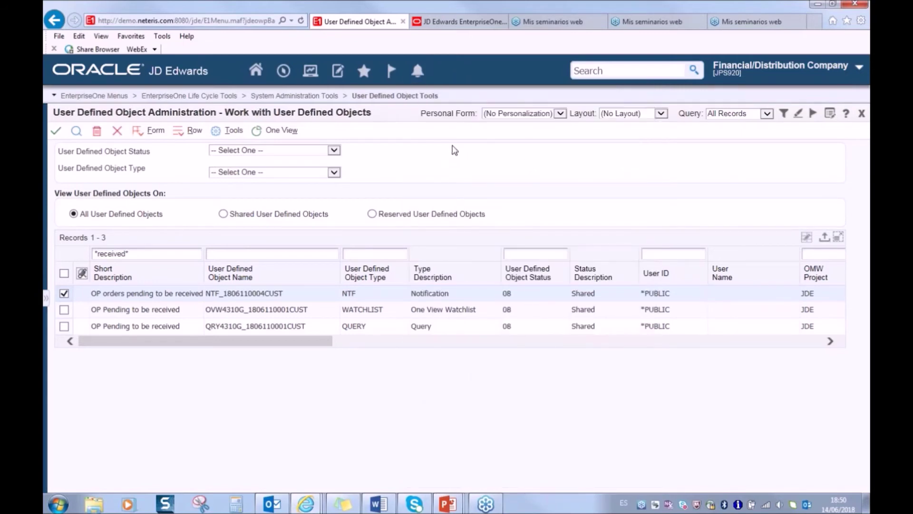
left_click(418, 73)
left_click(418, 72)
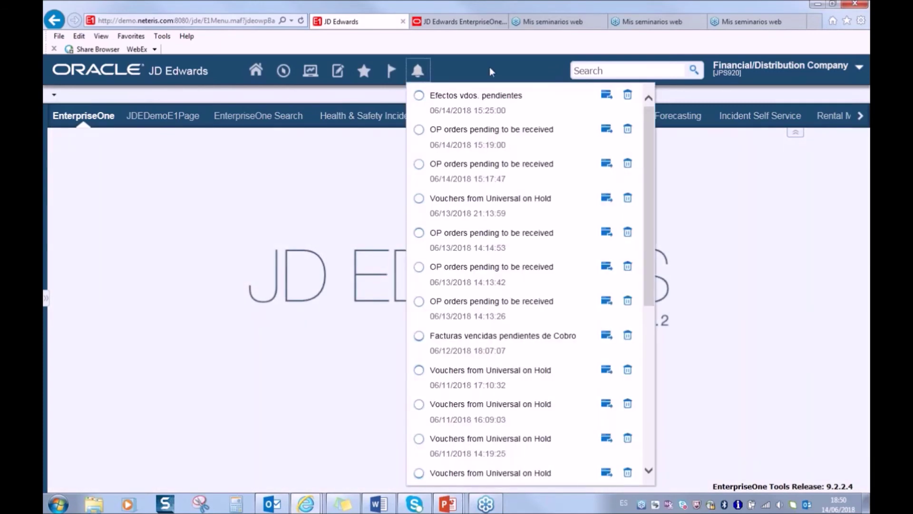
left_click(490, 67)
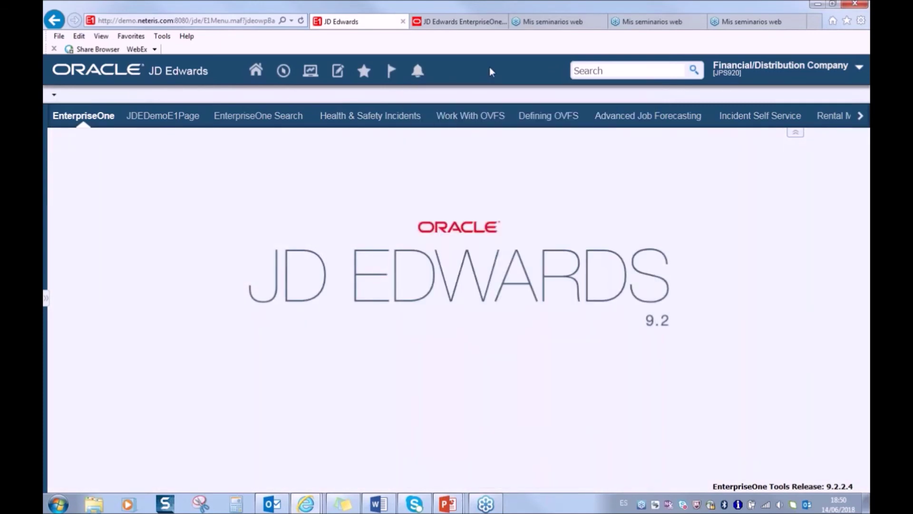
- Open the newest OP orders pending to be received notification and read its subject and message text
left_click(417, 74)
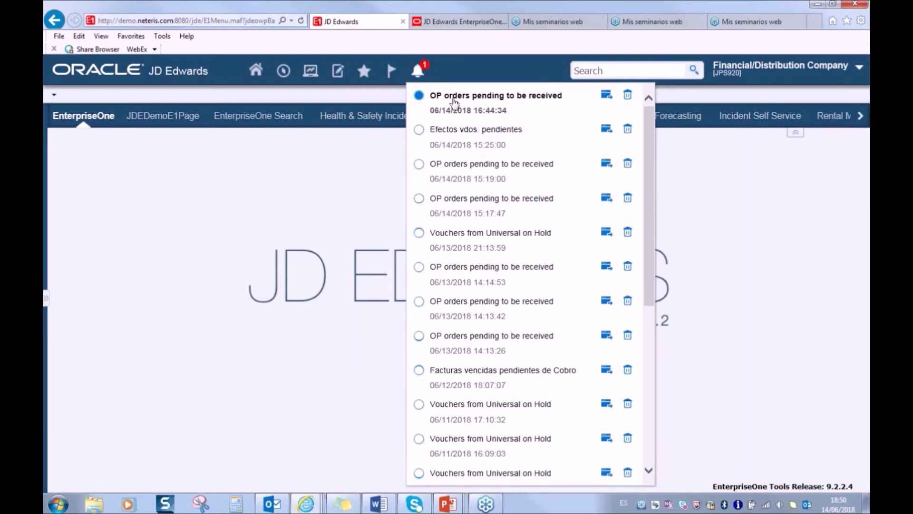
left_click(454, 104)
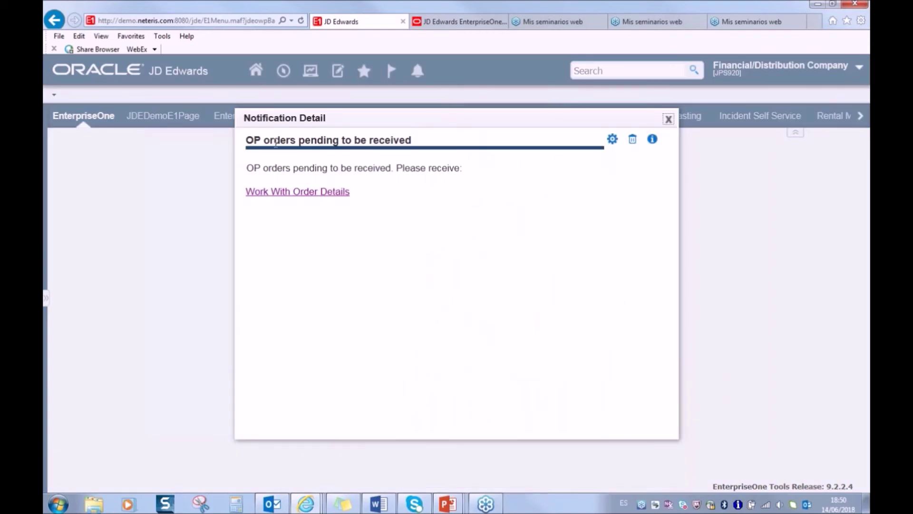
left_click_drag(246, 141, 412, 139)
left_click_drag(247, 169, 461, 167)
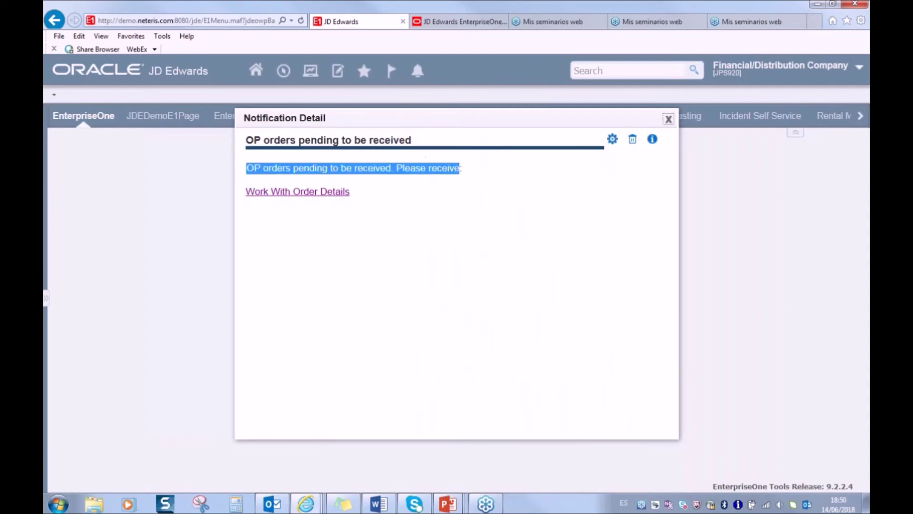
- Open Work With Order Details through the notification's shortcut and apply the shared query OP Pending to be received
left_click(316, 192)
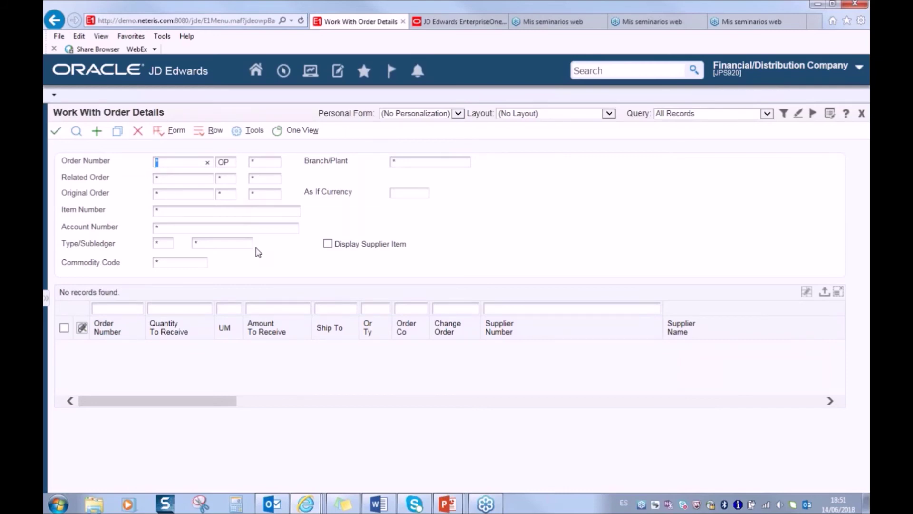
left_click(704, 117)
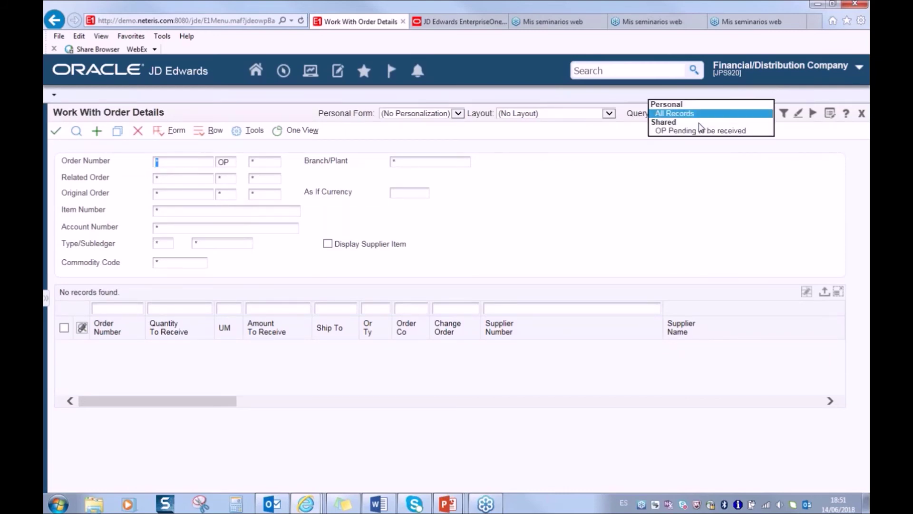
left_click(700, 130)
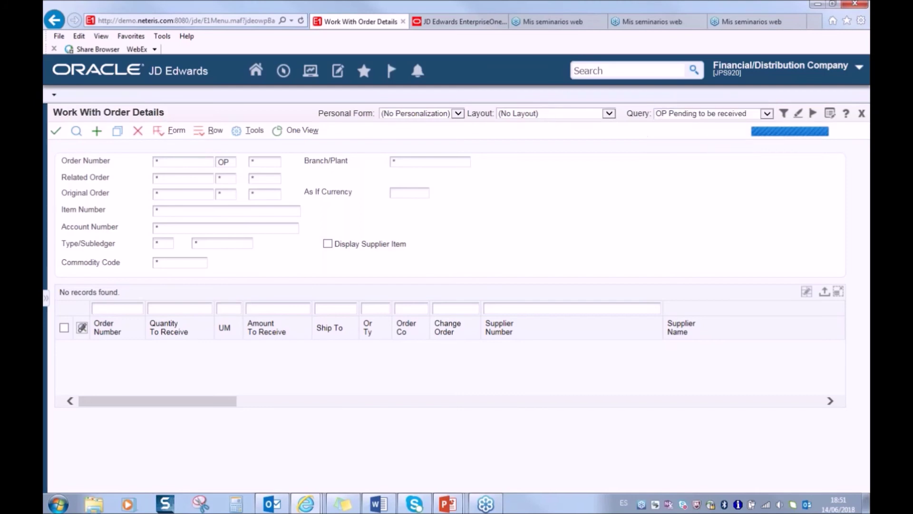